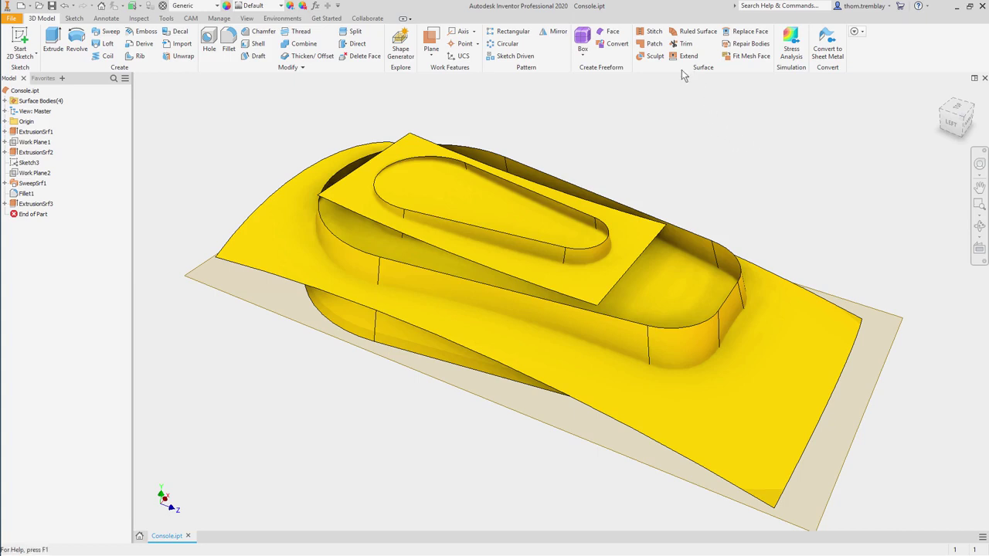
click(863, 33)
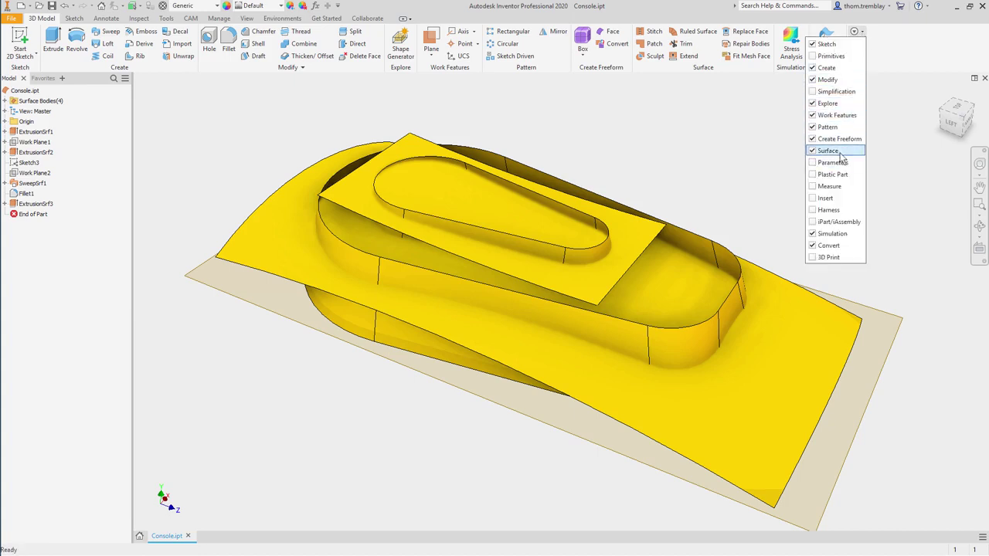
click(762, 147)
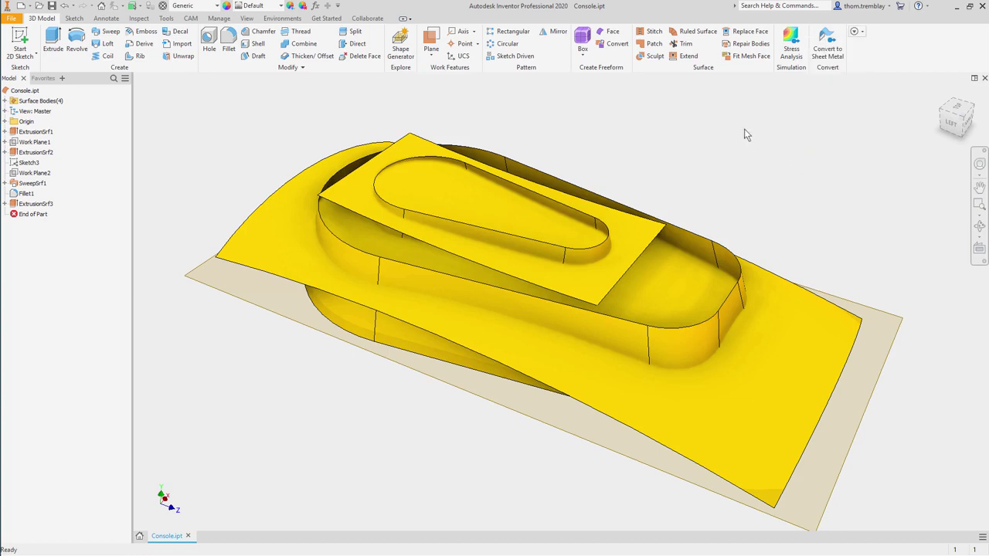
- Trim away the inner extruded wall's portion above the flat rectangular surface, using that surface as the cutting tool
click(683, 43)
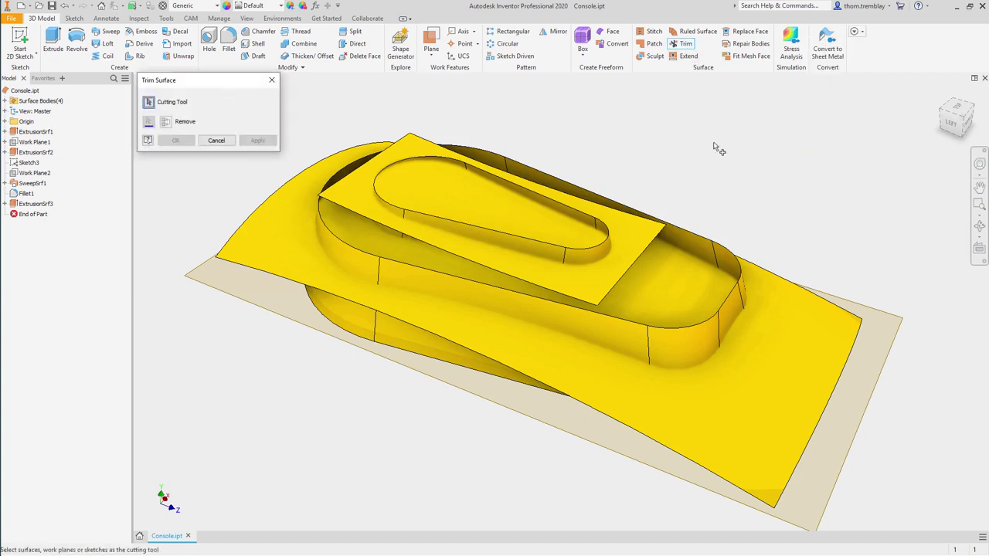
click(643, 227)
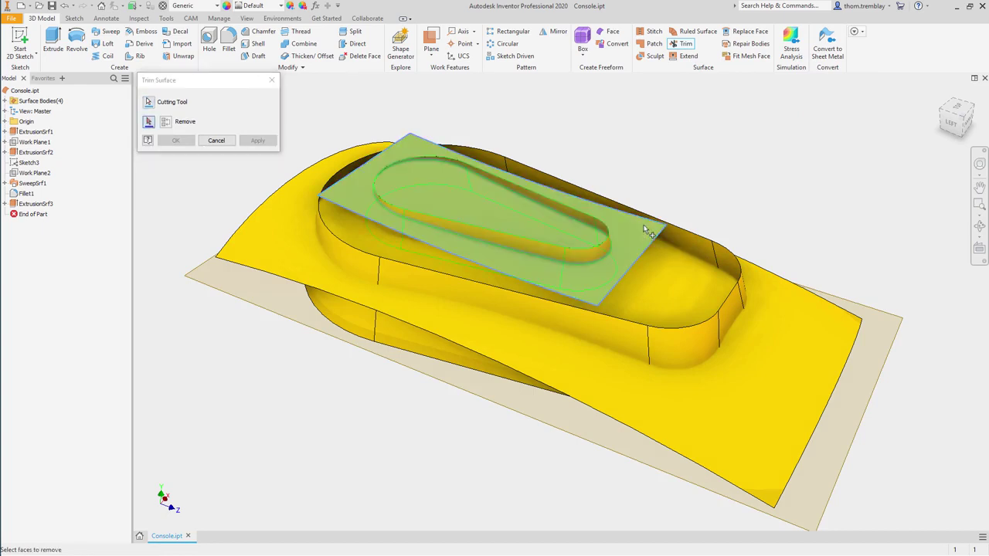
click(589, 215)
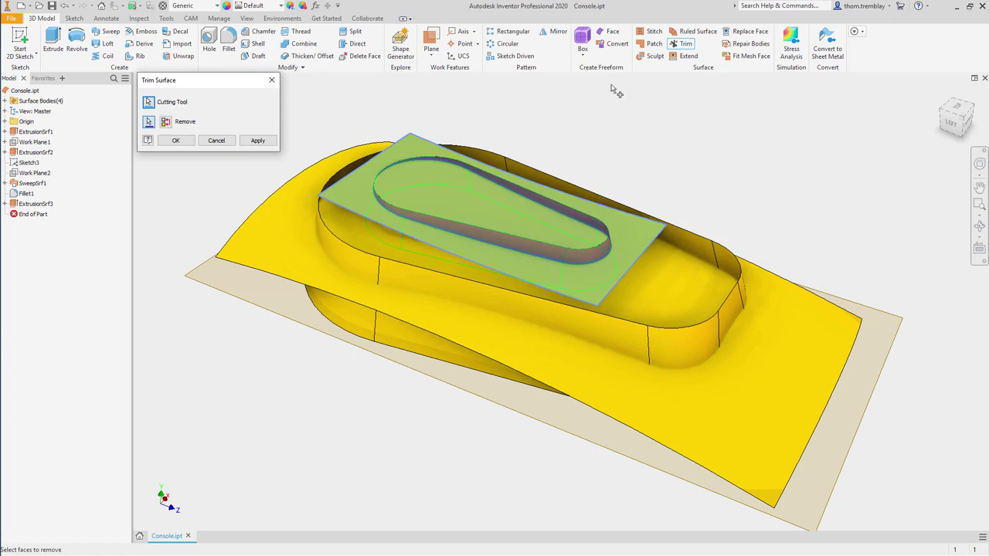
click(176, 141)
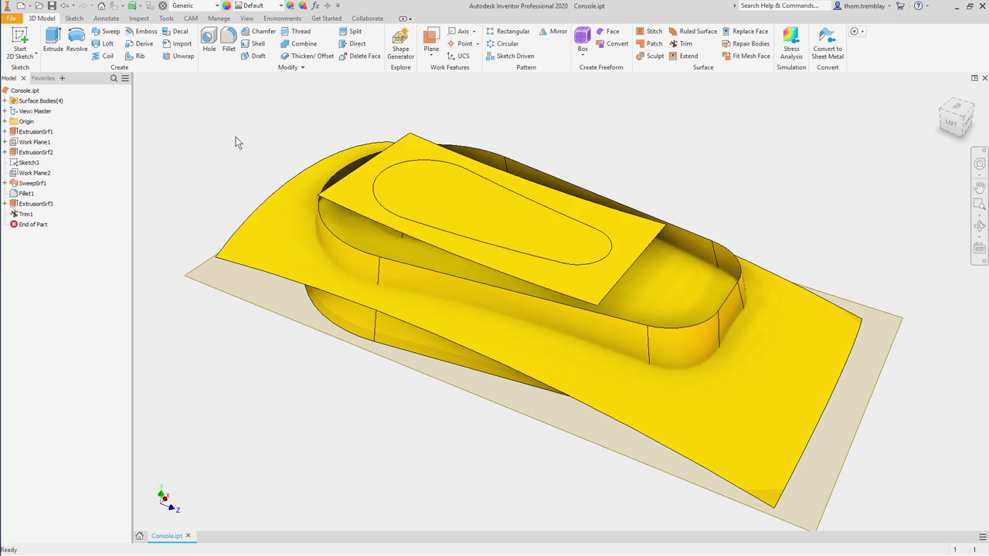
- Hide the flat rectangular surface ExtrusionSrf3 that served as the cutting tool
click(48, 204)
right_click(48, 205)
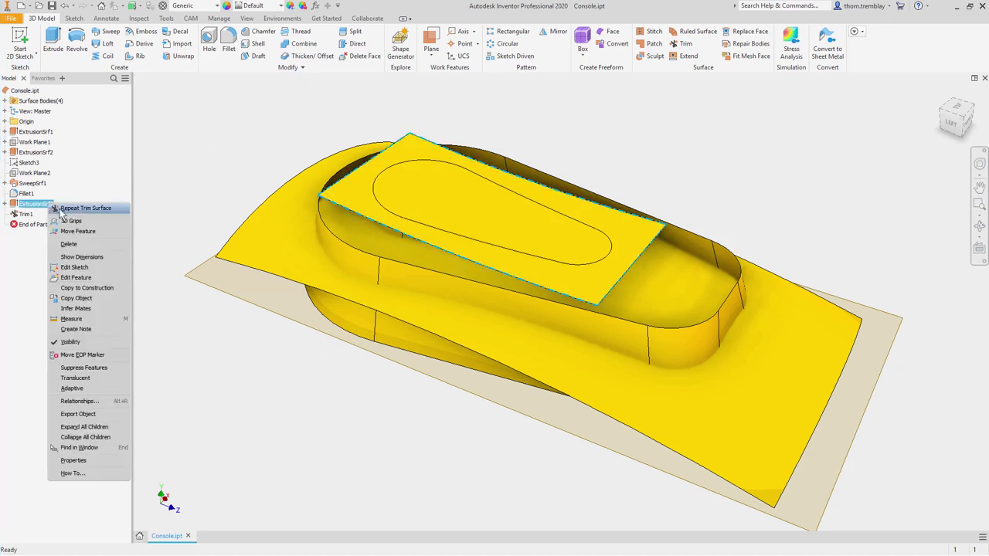
click(87, 340)
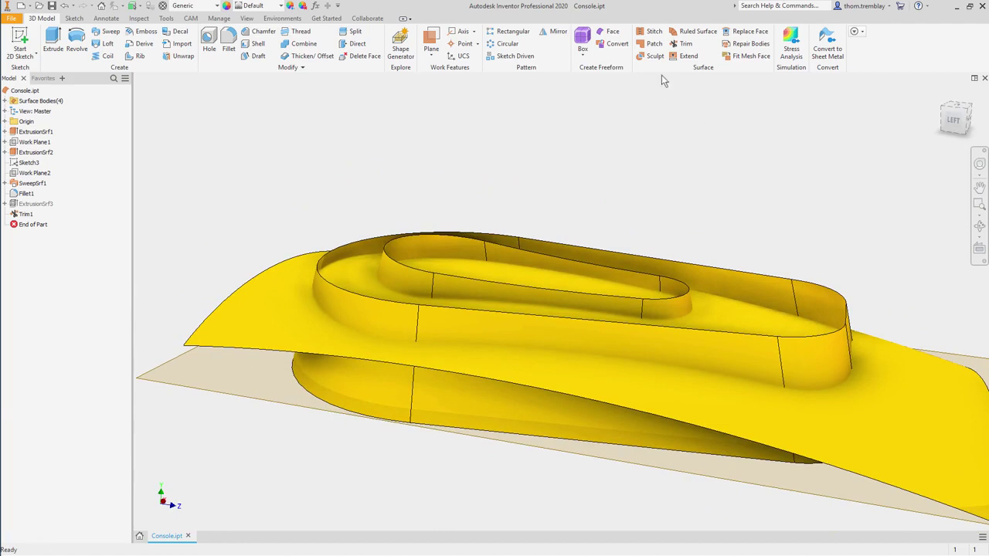
- Start a boundary patch on the trimmed inner wall's upper edge loop with a Smooth (G2) edge condition
click(654, 45)
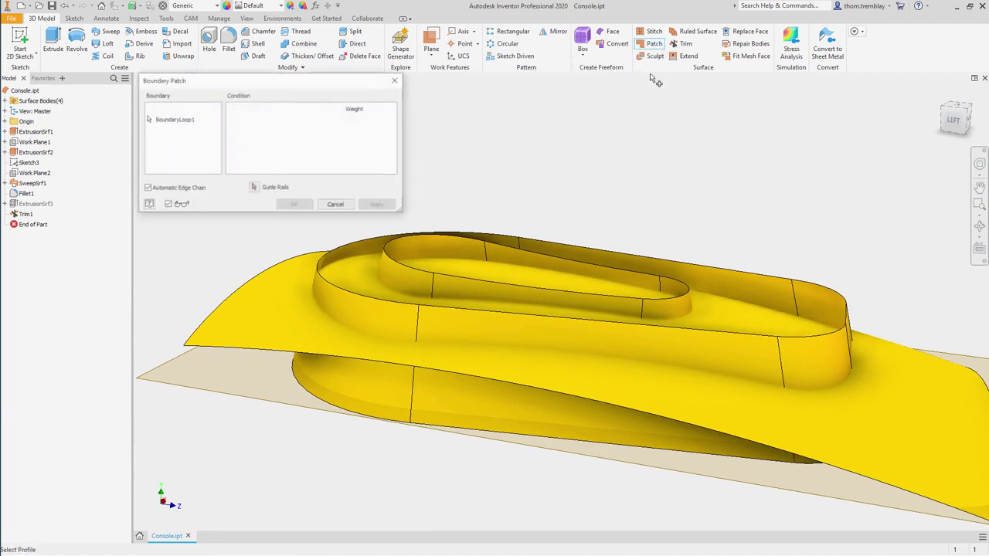
click(461, 240)
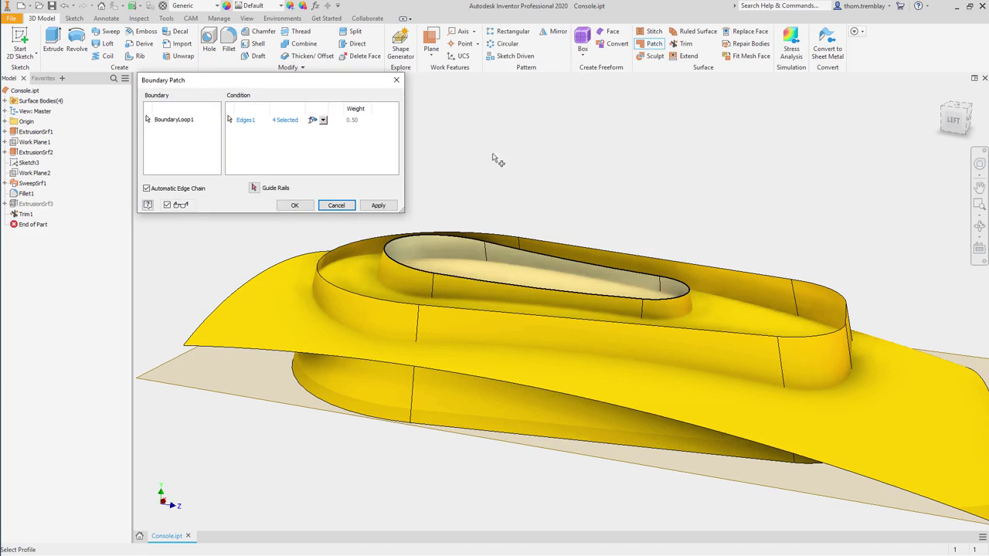
click(323, 121)
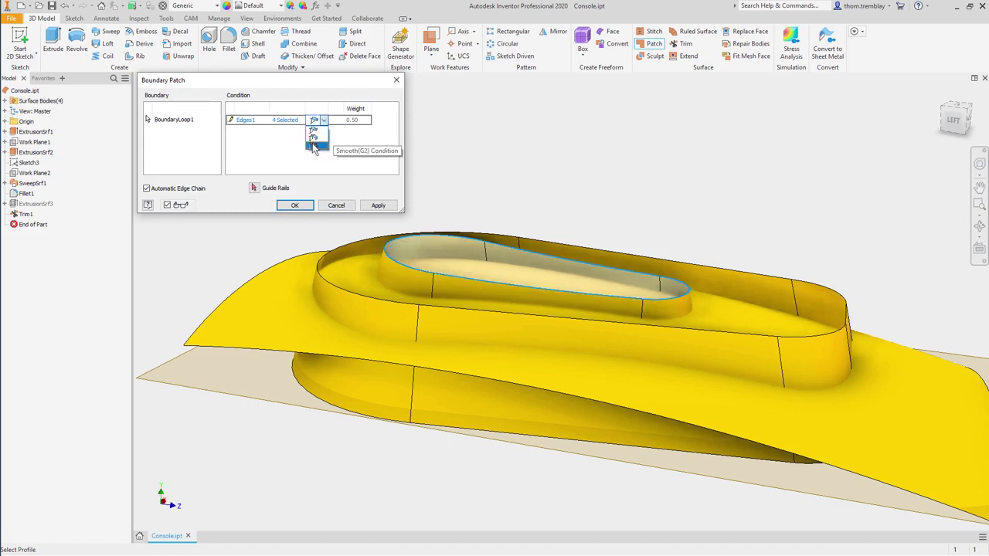
click(313, 146)
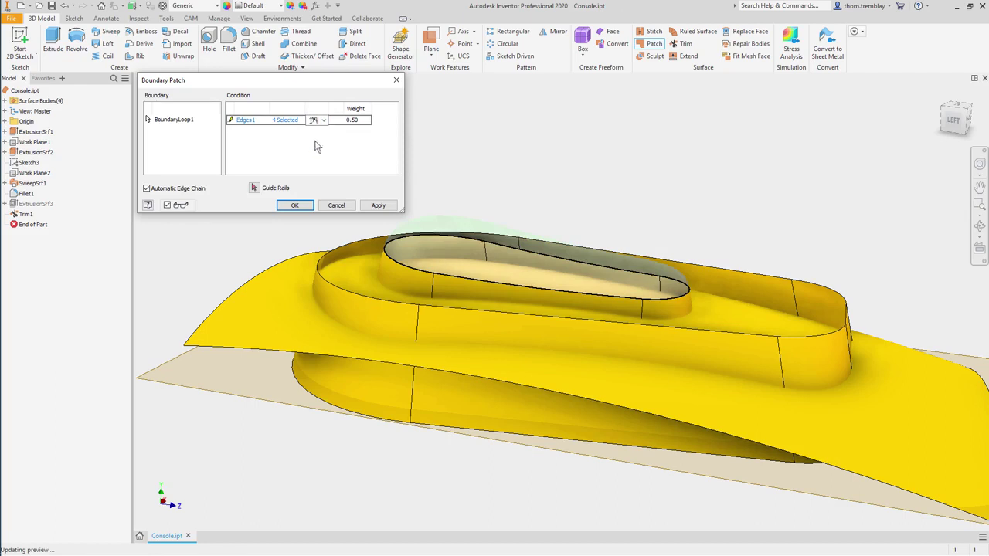
- Set the boundary patch's edge weight to .2 and create the patch over the inner wall
shift+middle_drag(706, 177, 657, 159)
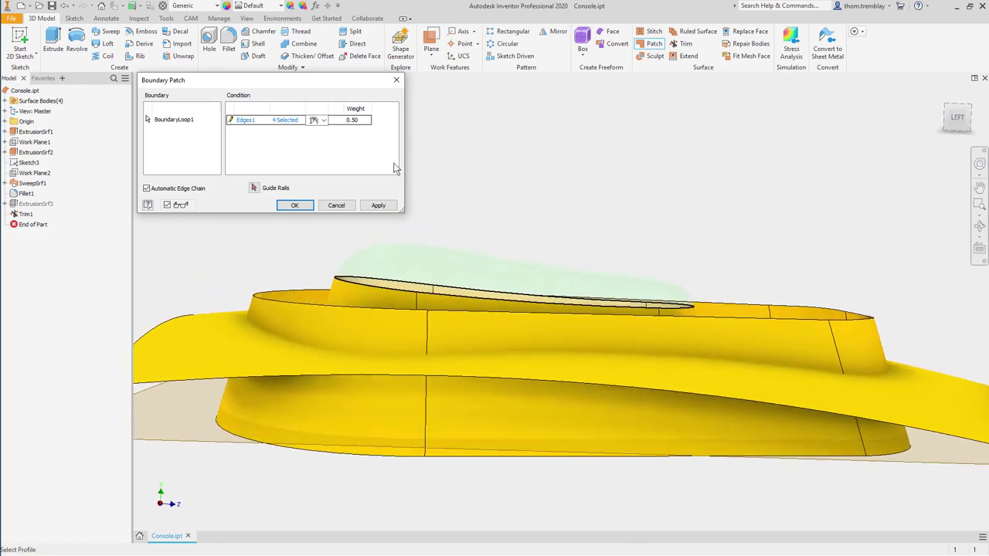
click(364, 122)
text(.7)
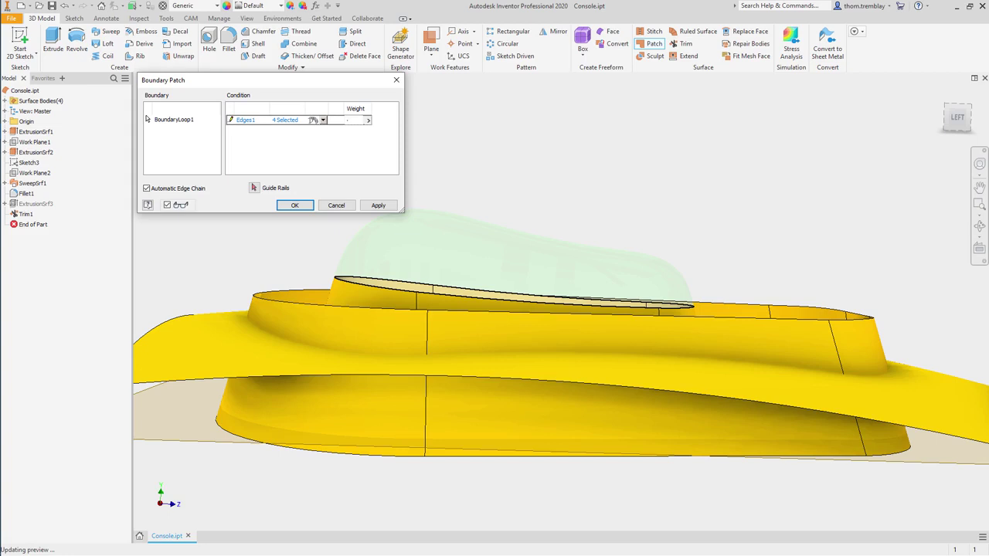
key(BackSpace)
text(2)
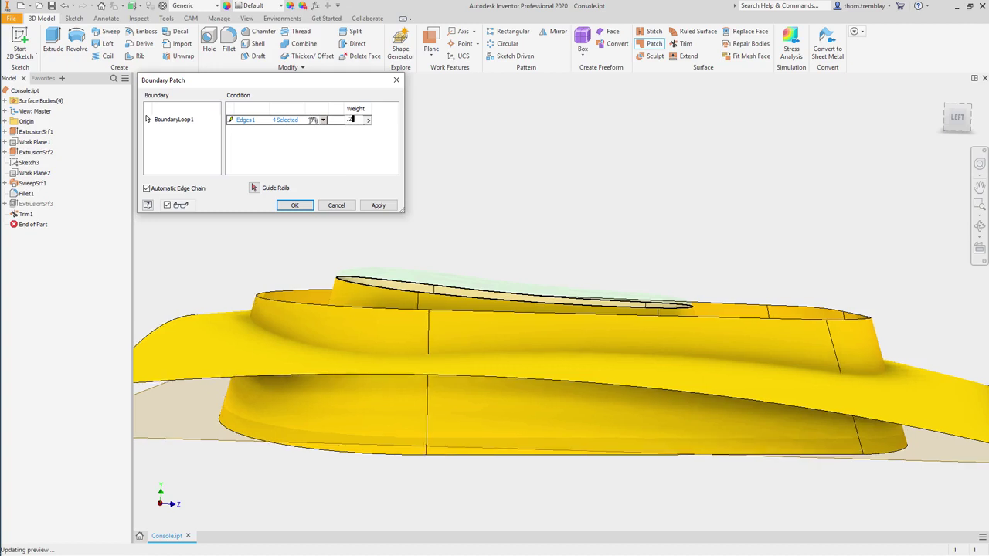
click(292, 206)
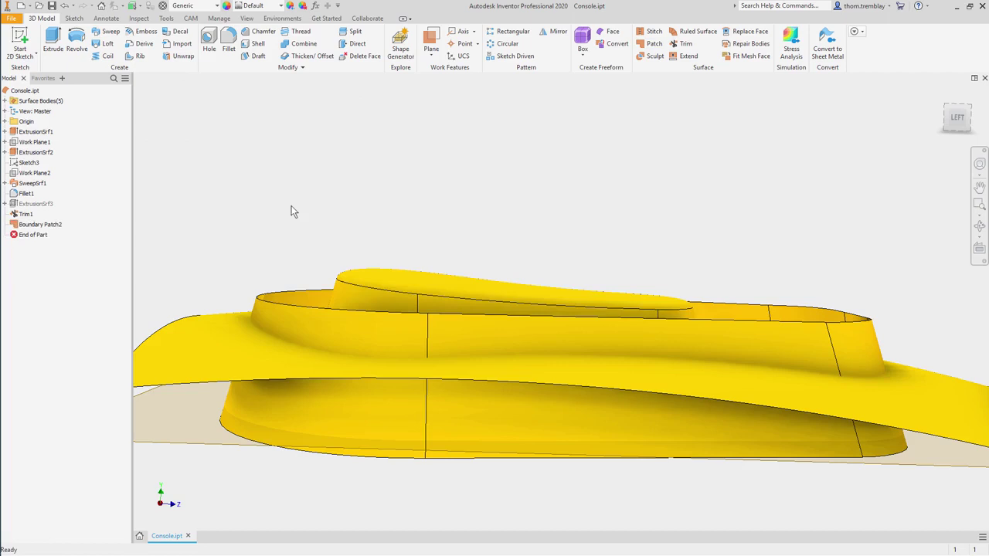
- Stitch the boundary patch to the inner extruded wall with a maximum tolerance of 0.010 in
shift+middle_drag(280, 202, 287, 130)
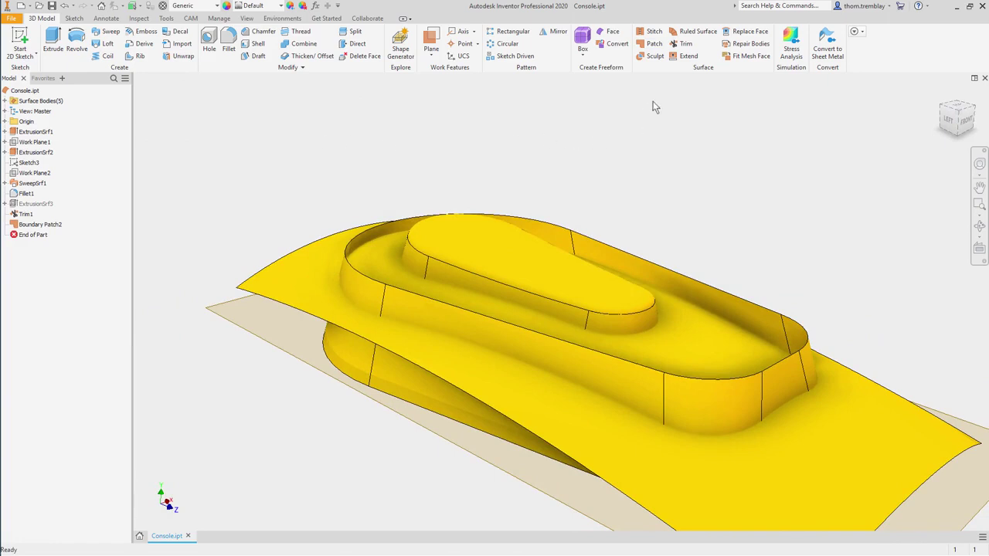
click(649, 32)
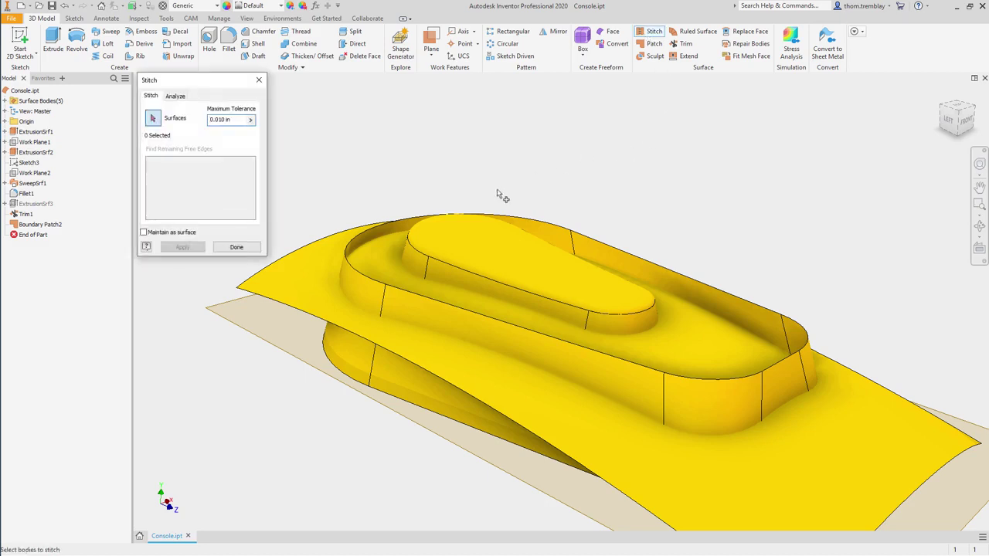
click(463, 224)
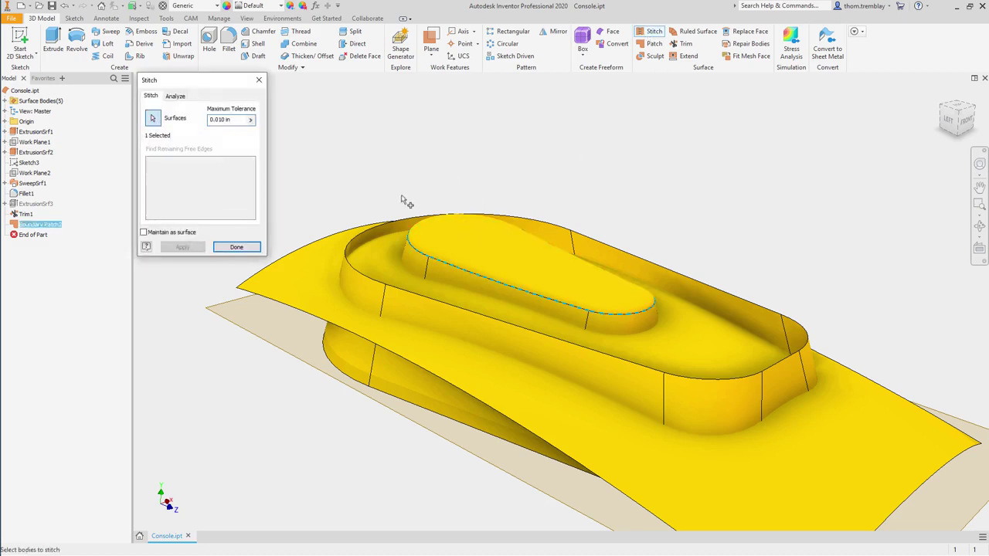
click(410, 263)
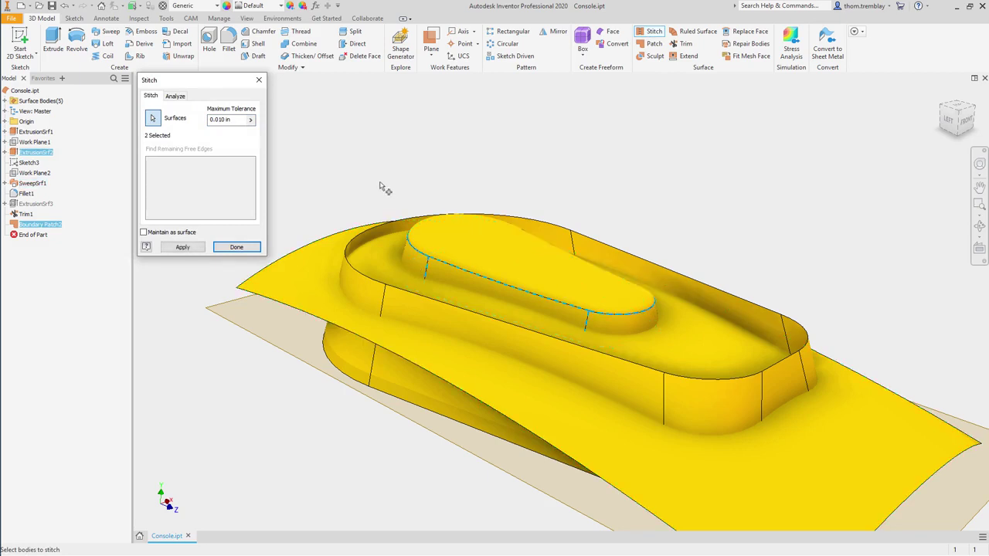
click(182, 247)
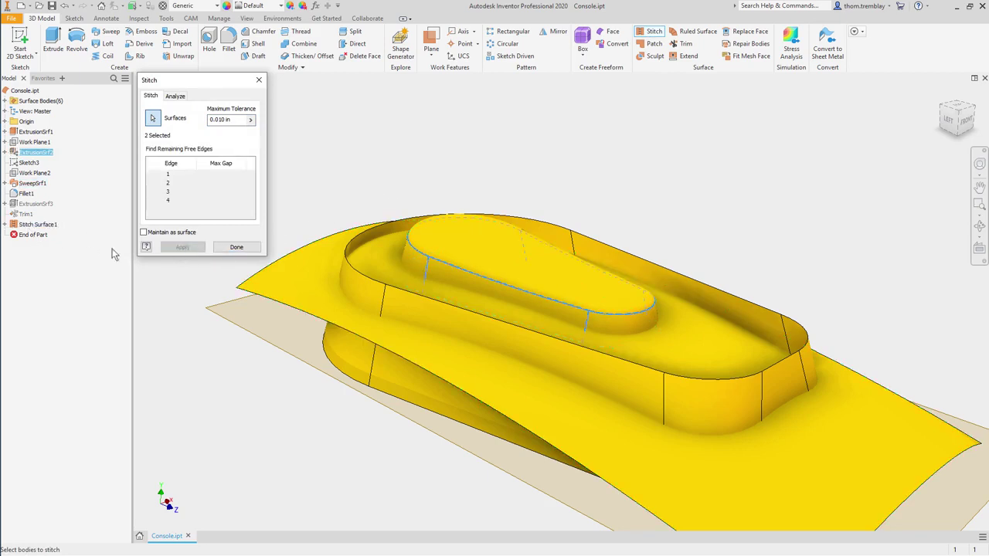
click(234, 248)
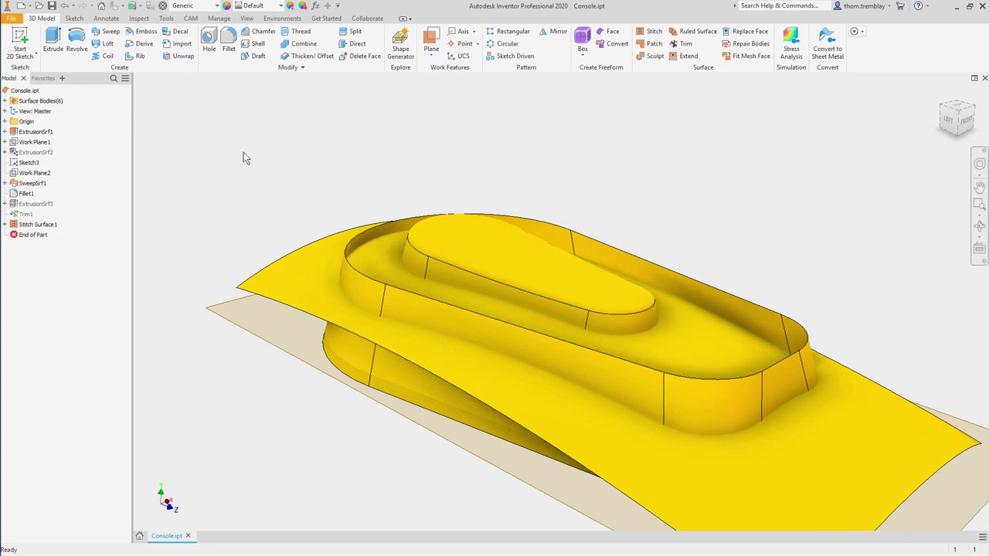
- Sculpt a solid body enclosed by the stitched surface, the swept surface, the outer extruded wall and the base work plane
click(656, 59)
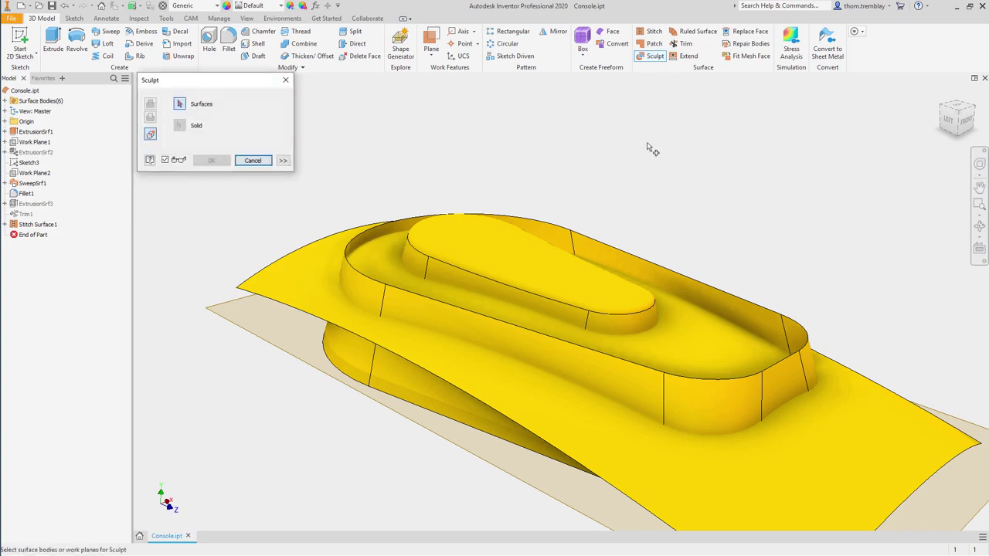
click(499, 240)
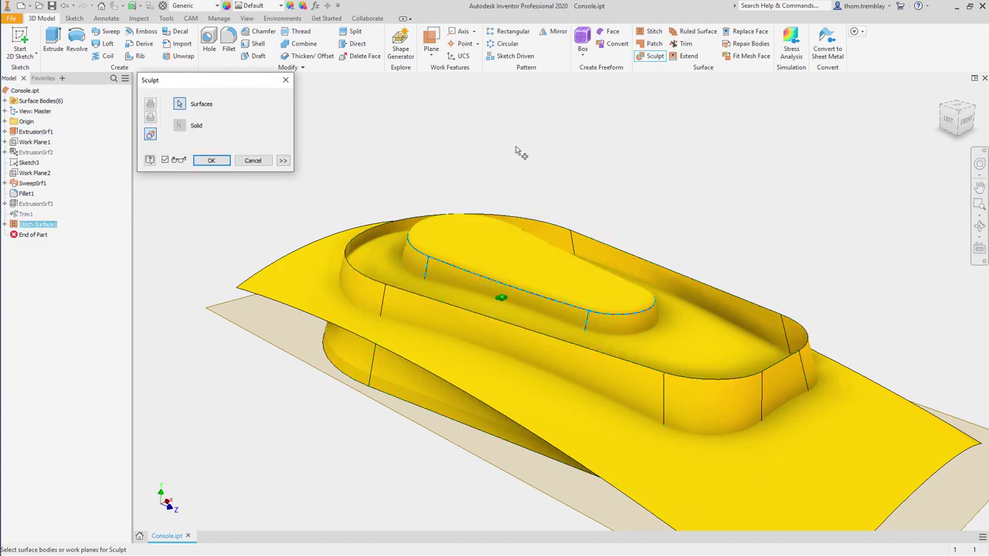
click(325, 249)
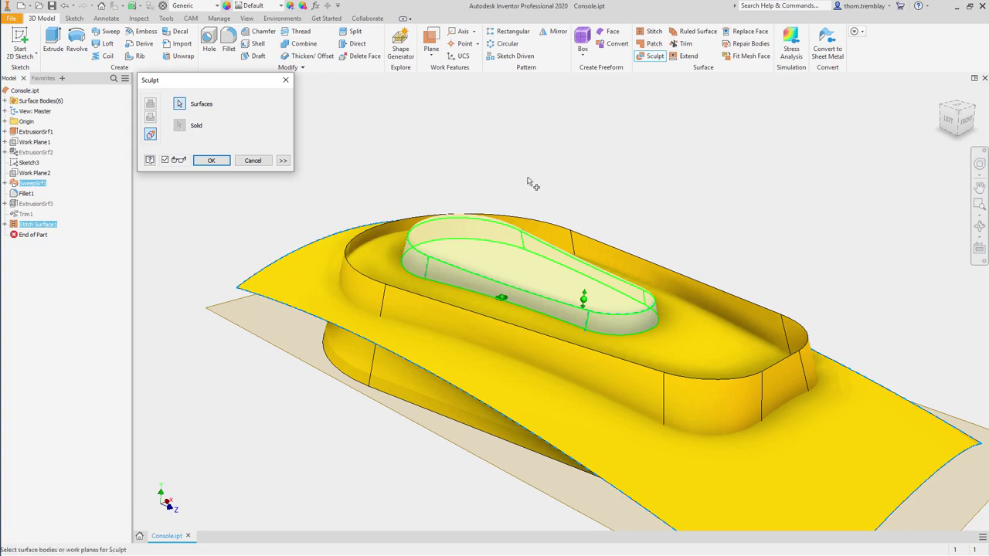
click(558, 236)
click(247, 330)
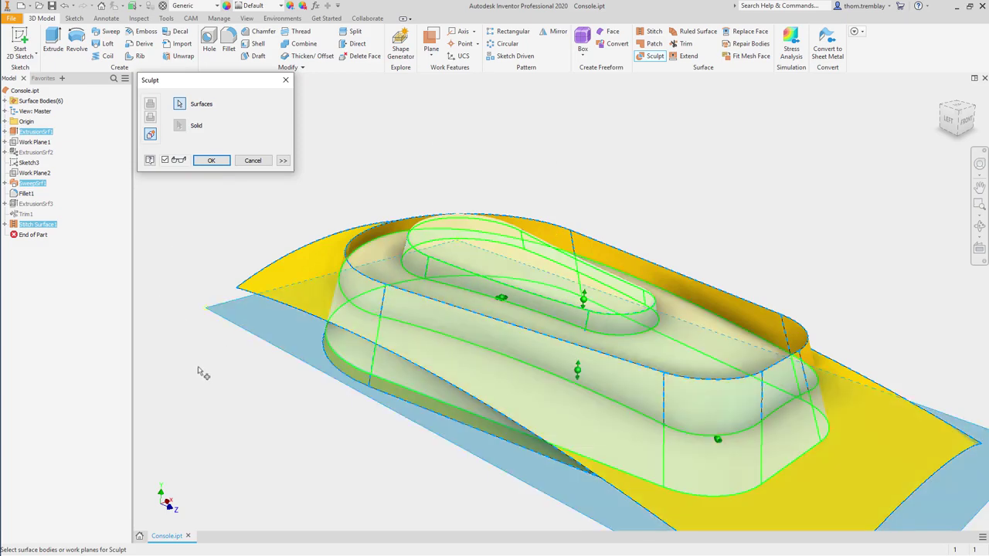
mouse_move(179, 380)
shift+middle_down()
mouse_move(161, 397)
mouse_move(178, 420)
shift+middle_up()
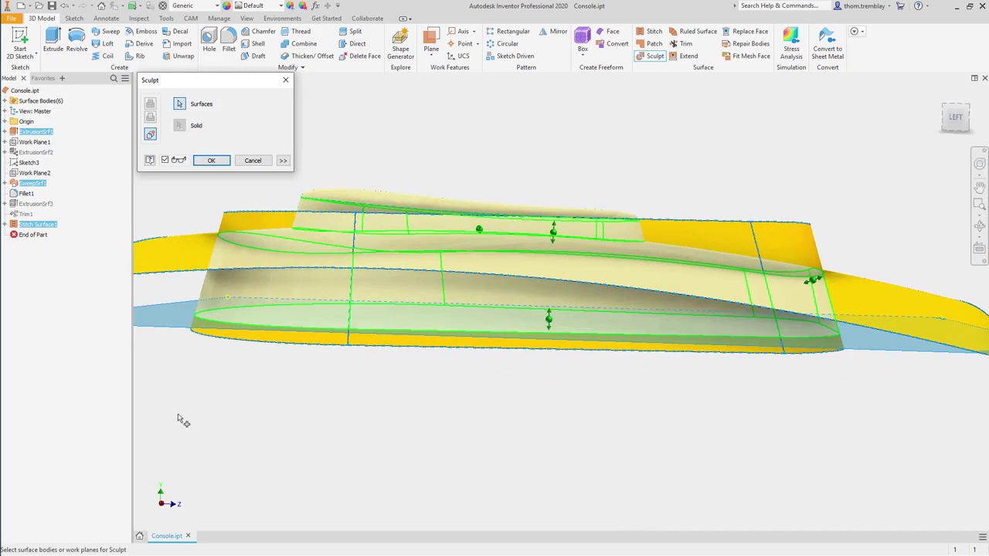
key(F5)
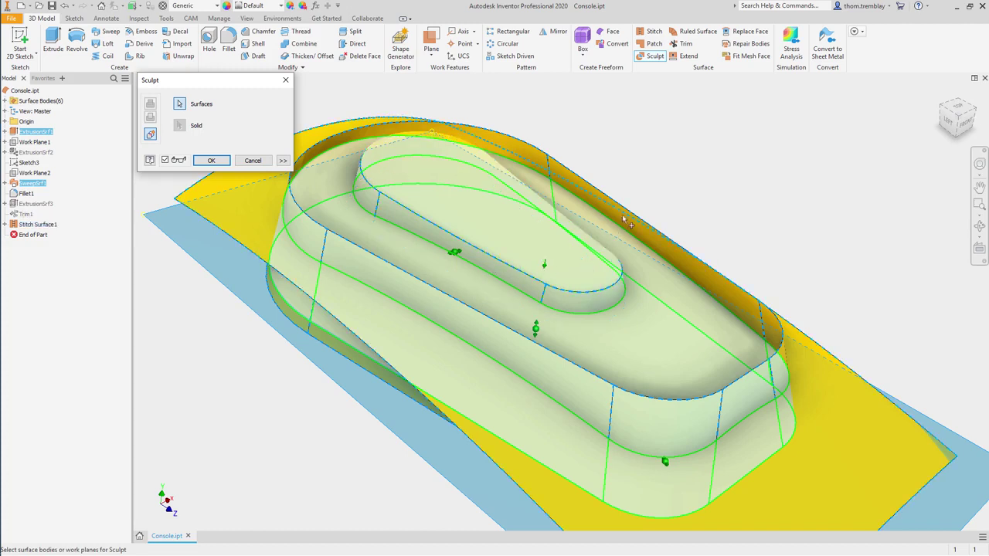
mouse_move(654, 143)
shift+middle_down()
mouse_move(667, 139)
mouse_move(630, 146)
mouse_move(561, 226)
shift+middle_up()
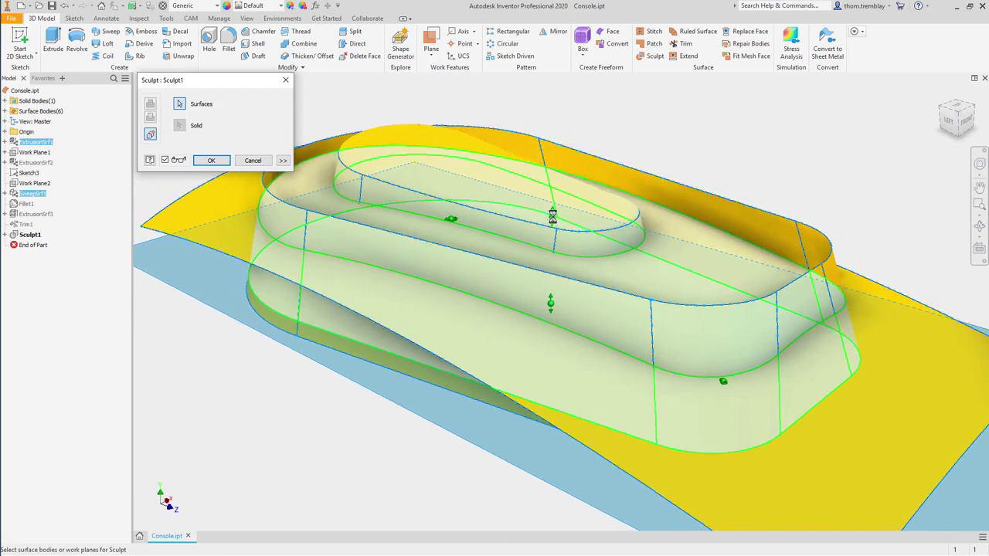
mouse_move(667, 112)
shift+middle_down()
mouse_move(343, 159)
mouse_move(278, 155)
mouse_move(244, 178)
mouse_move(215, 166)
shift+middle_up()
click(211, 161)
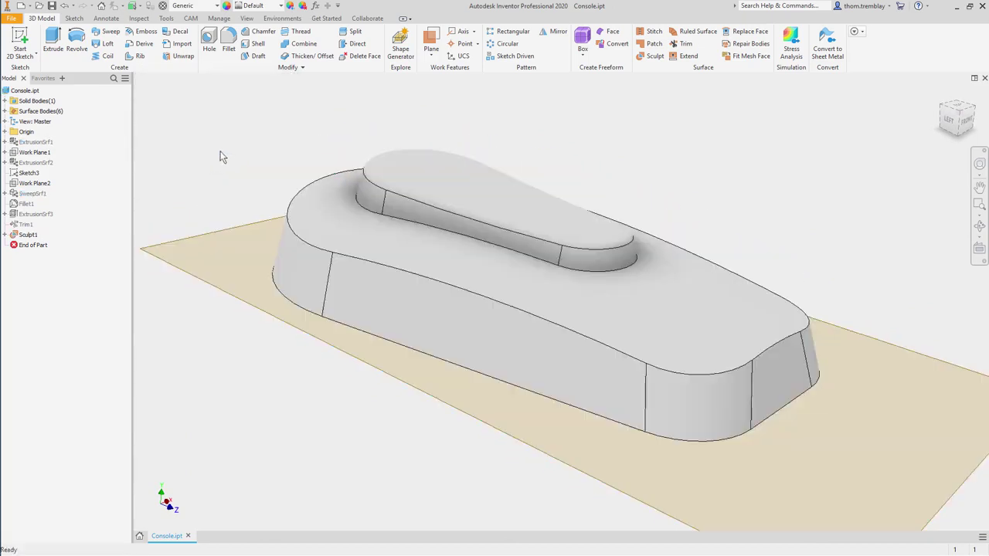
- Fillet the raised section's base edge loop and the console's outer upper edge loop with a .3 in Smooth (G2) fillet
shift+middle_drag(221, 152, 263, 138)
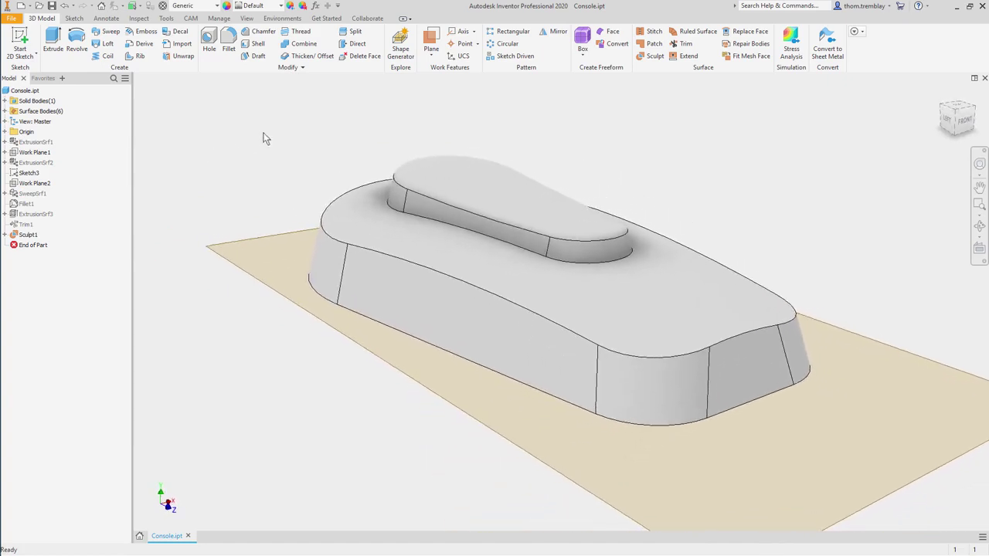
right_click(263, 128)
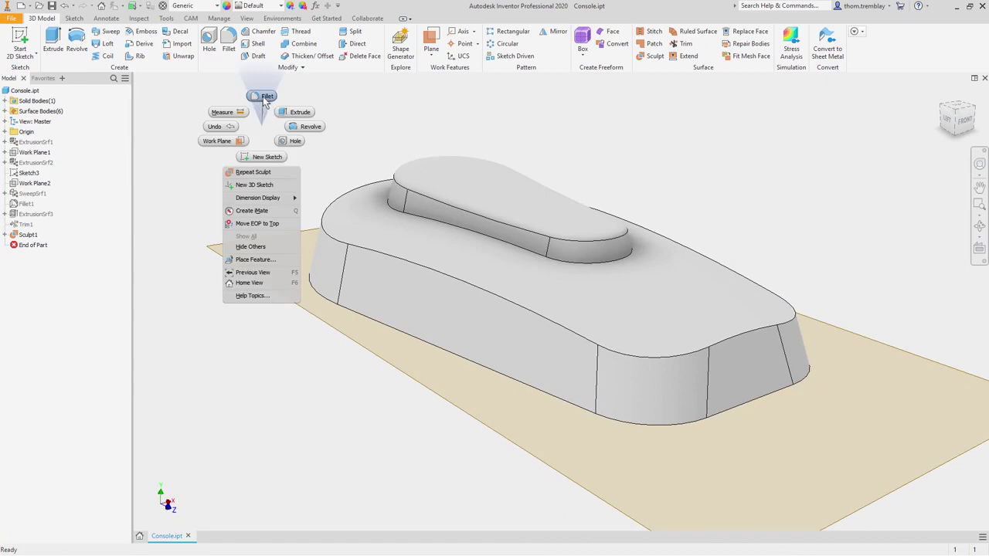
click(265, 97)
click(397, 207)
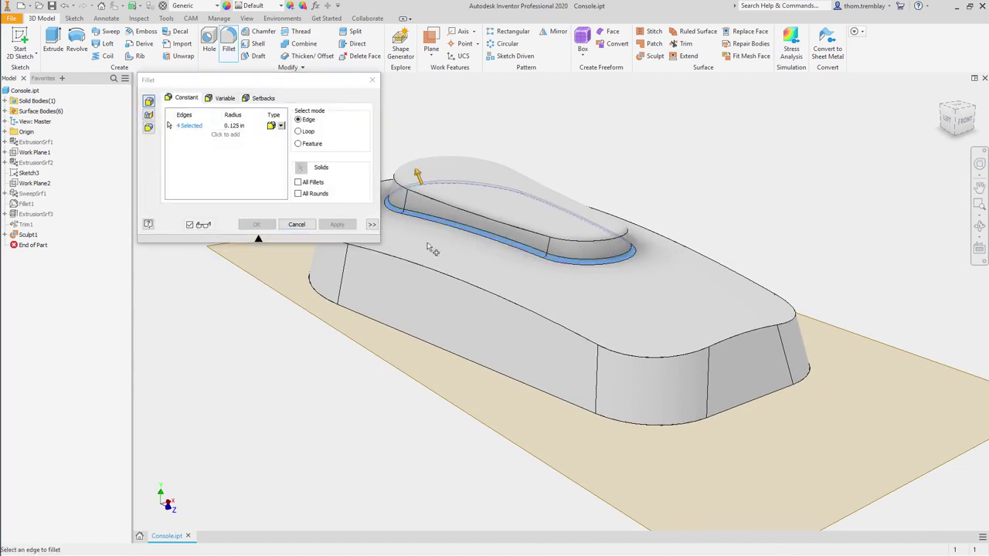
click(585, 342)
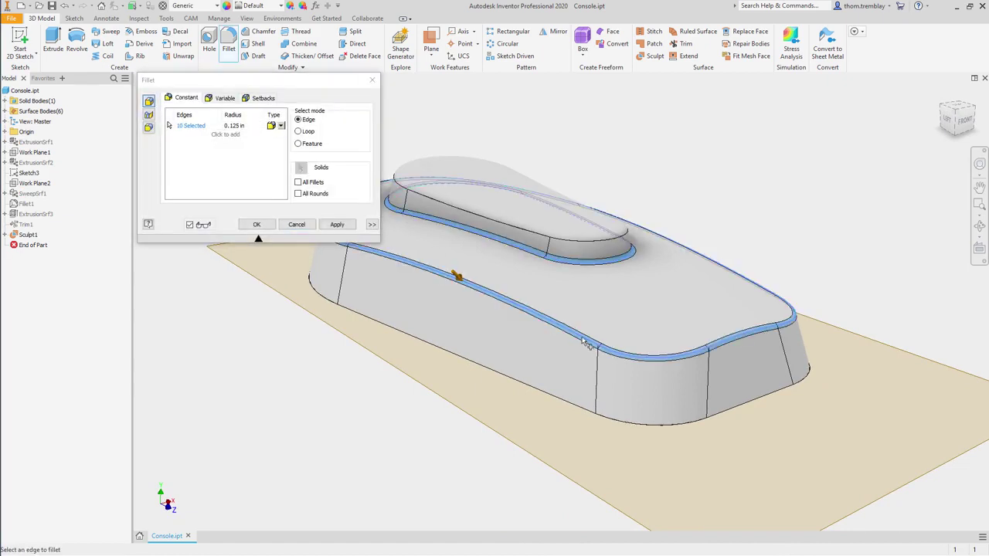
click(231, 125)
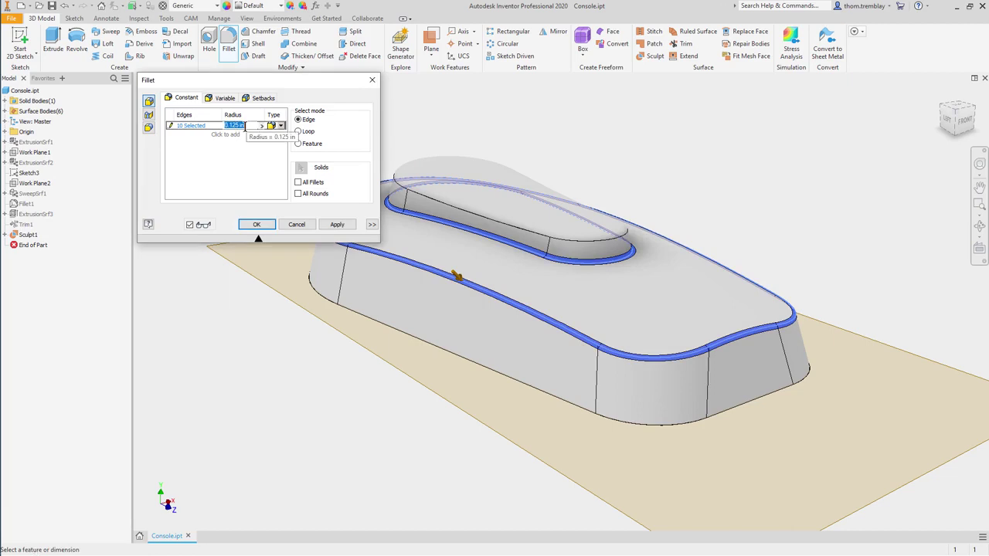
click(281, 126)
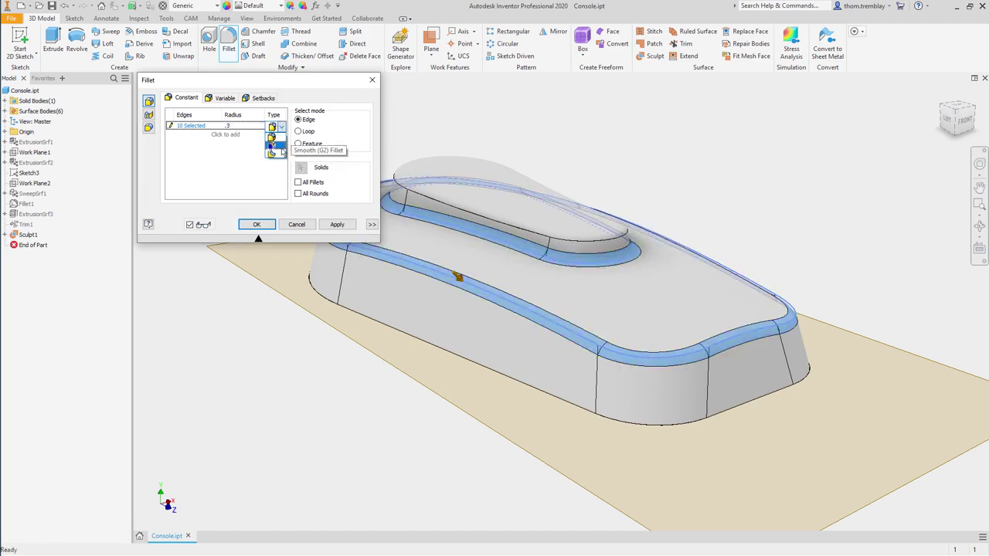
click(281, 147)
click(255, 224)
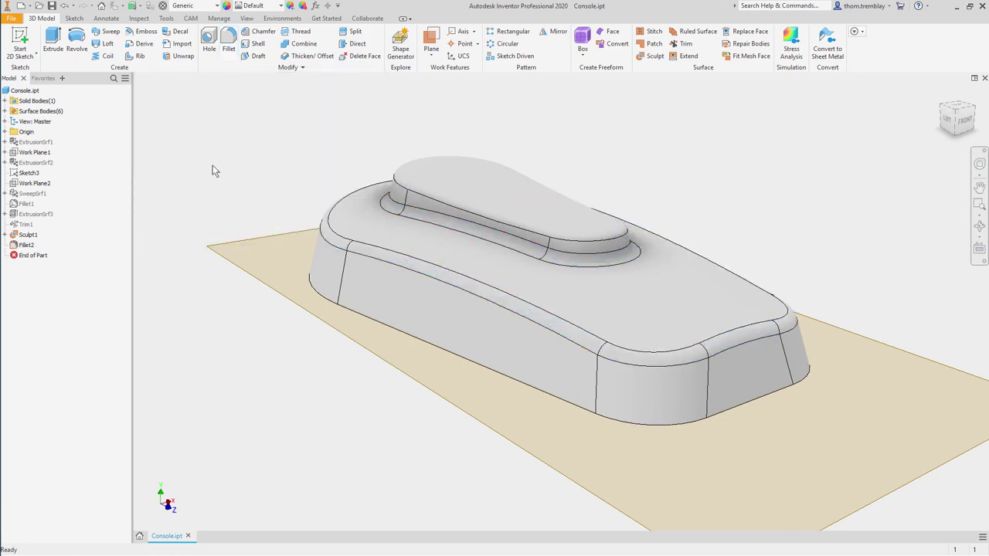
- Hide the work plane at the base of the console
right_click(210, 245)
click(240, 261)
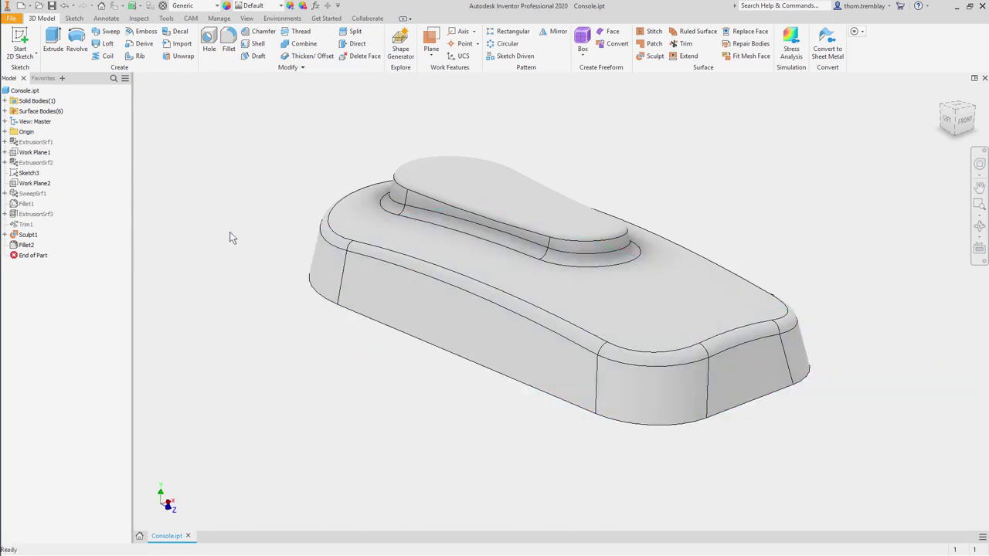
key(F5)
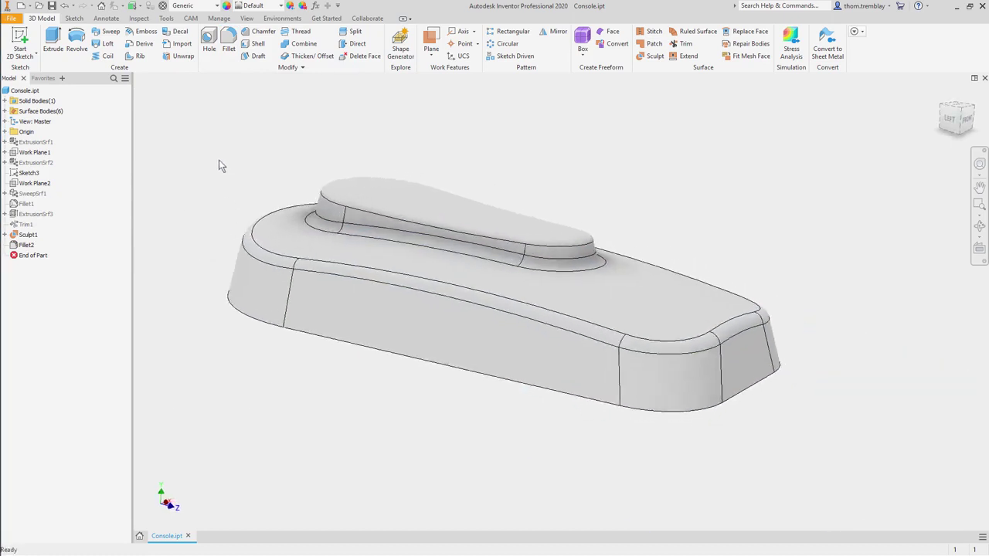
key(F5)
key(F5)
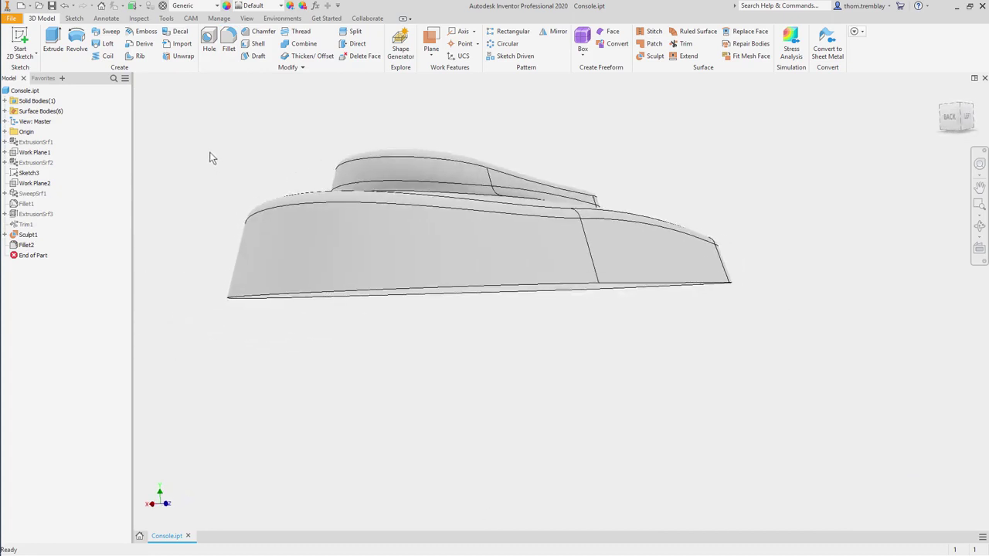
key(F5)
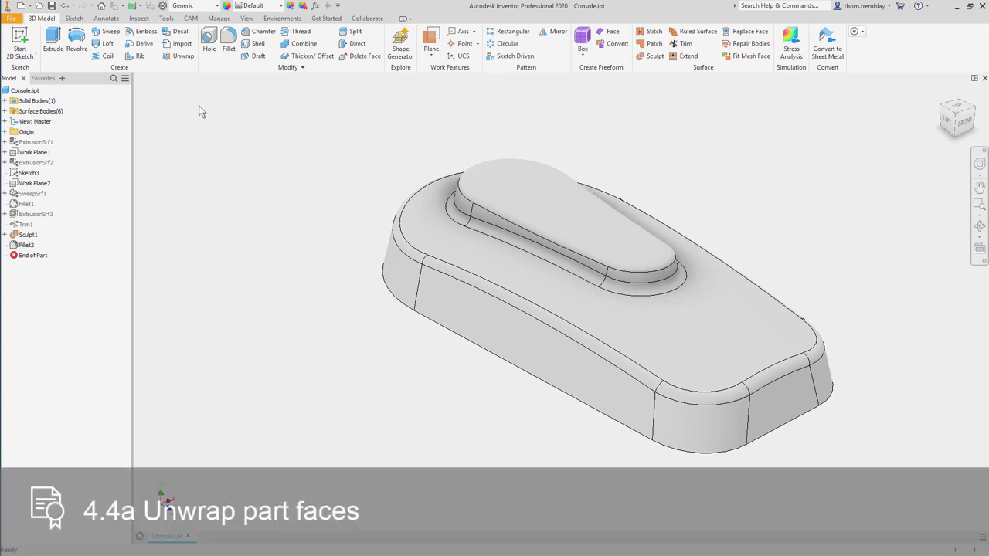
- Unwrap the console's chained faces with Position at Origin turned off, placing the flat surface beside the solid body
click(181, 56)
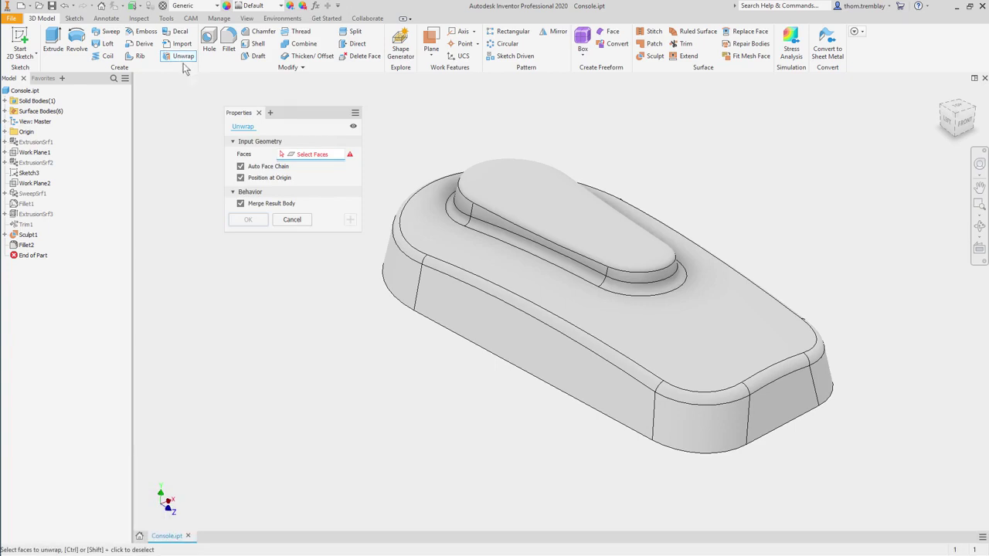
click(507, 130)
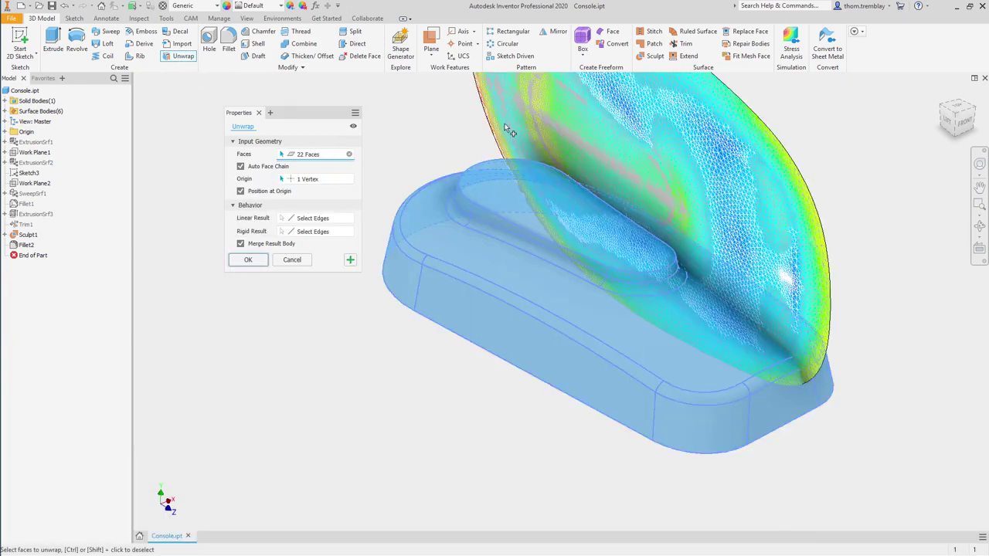
shift+middle_drag(472, 136, 445, 145)
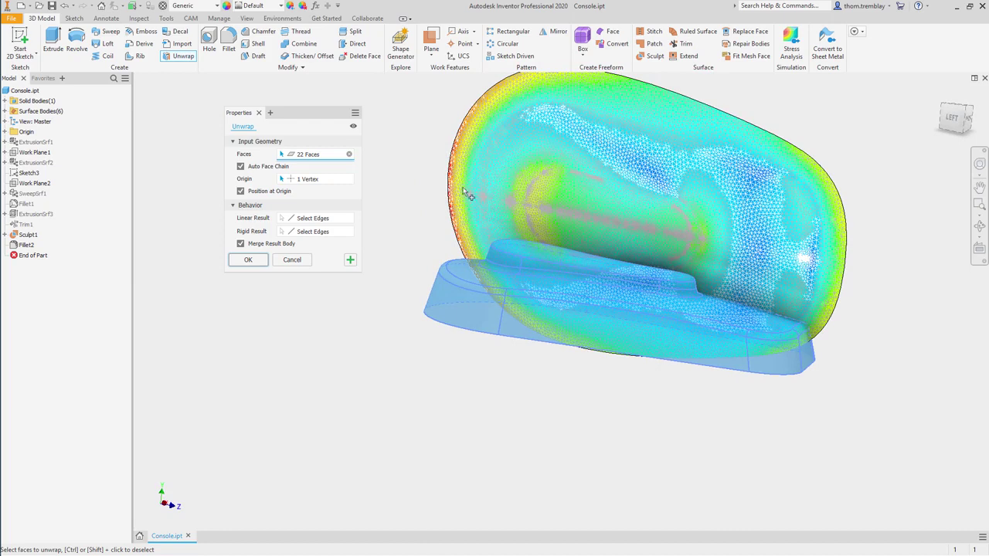
click(240, 191)
shift+middle_drag(236, 382, 600, 294)
drag(595, 296, 399, 326)
click(249, 260)
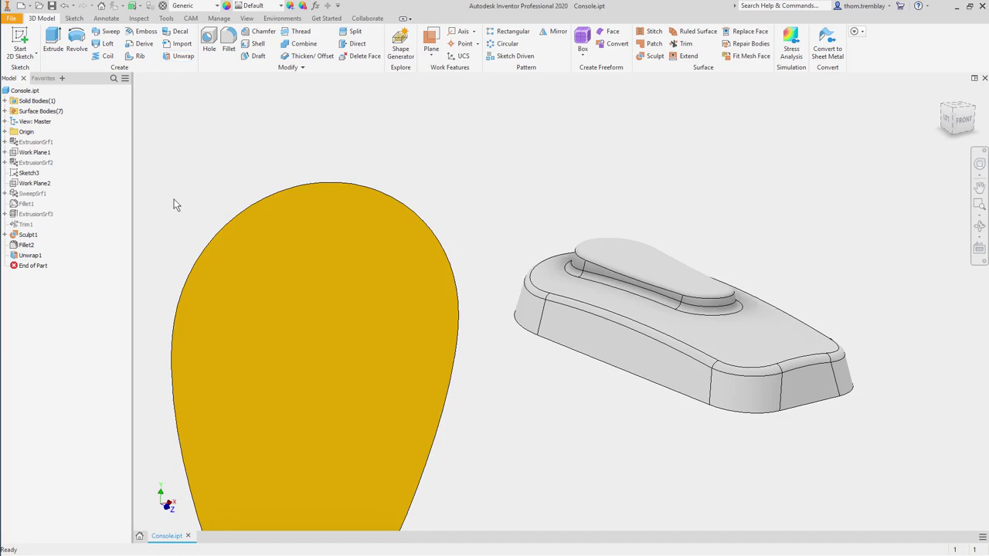
- Set the overall length in Sketch1 of the first extruded surface to 12.5 in and finish the sketch
key(Home)
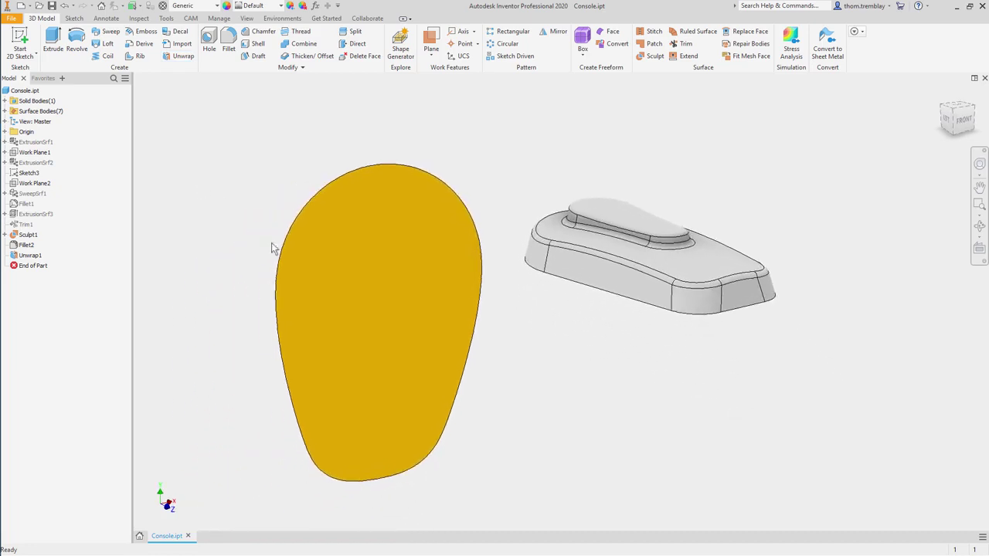
key(F6)
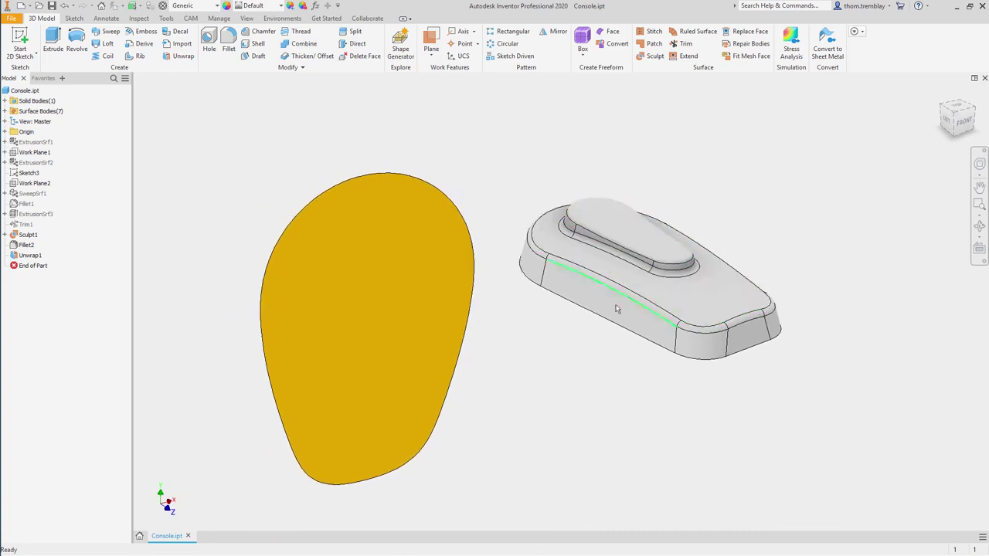
scroll(597, 385, up, 1)
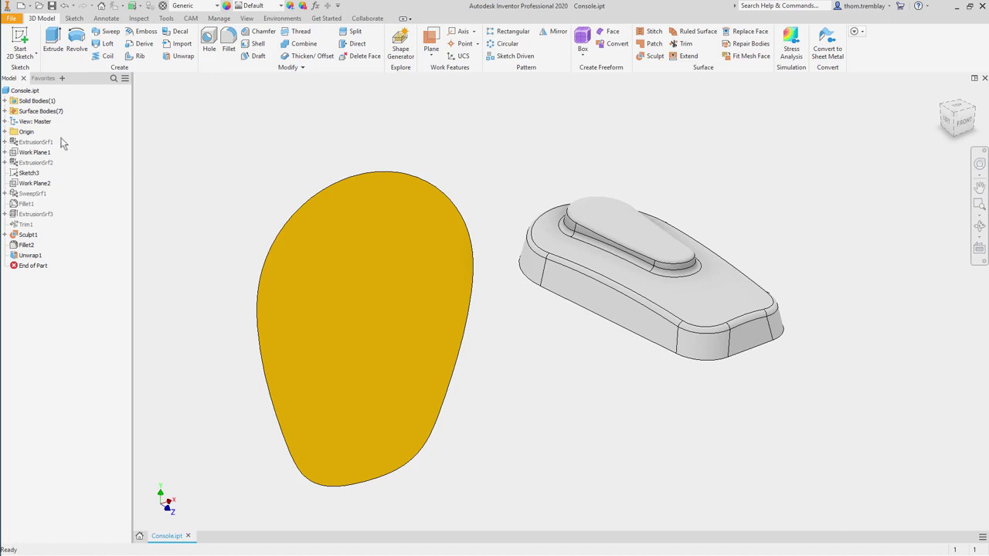
click(4, 143)
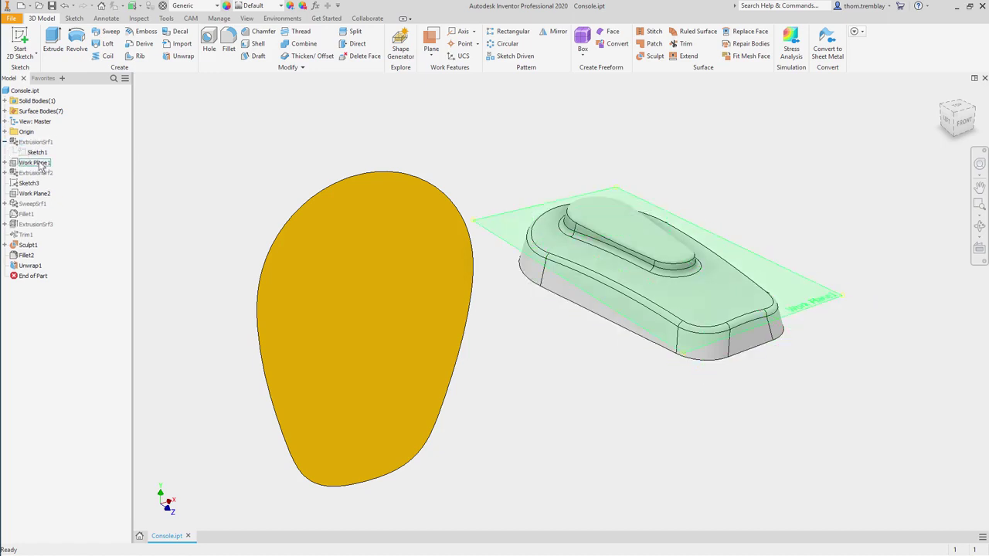
double_click(34, 154)
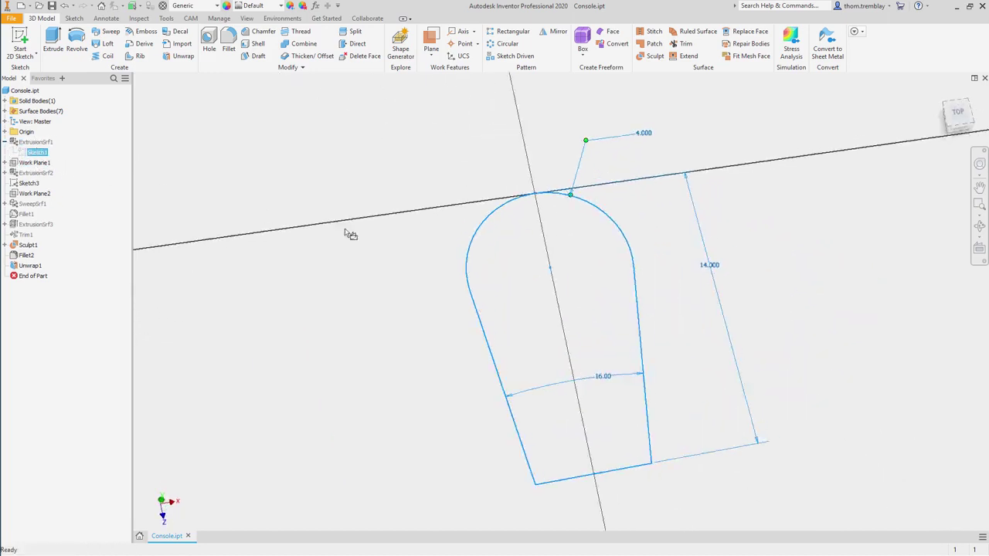
double_click(680, 290)
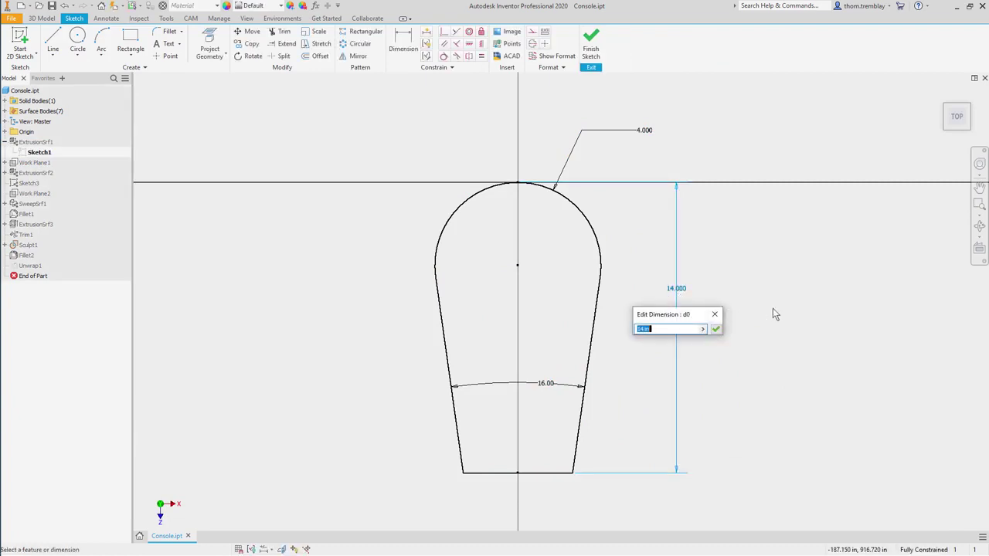
text(12.5)
key(Return)
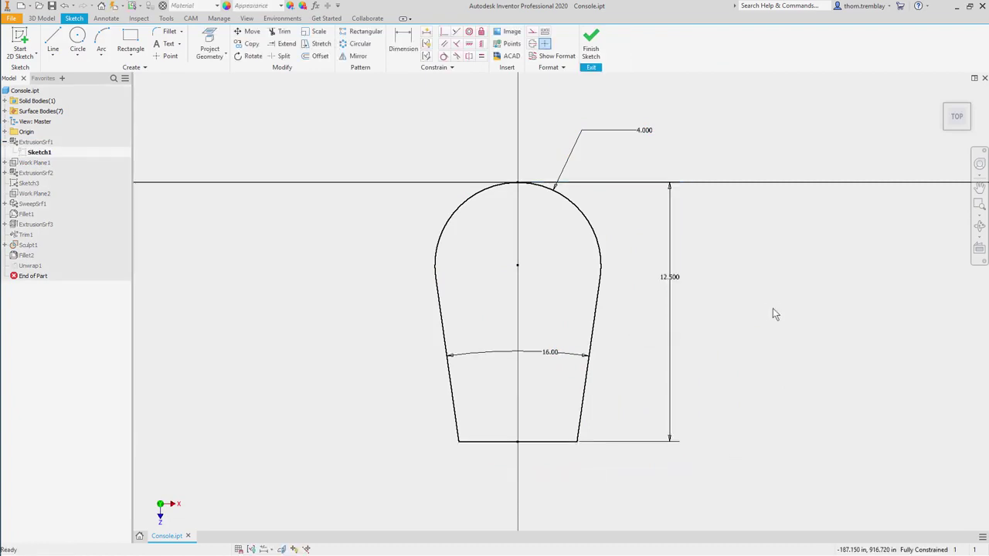
click(587, 46)
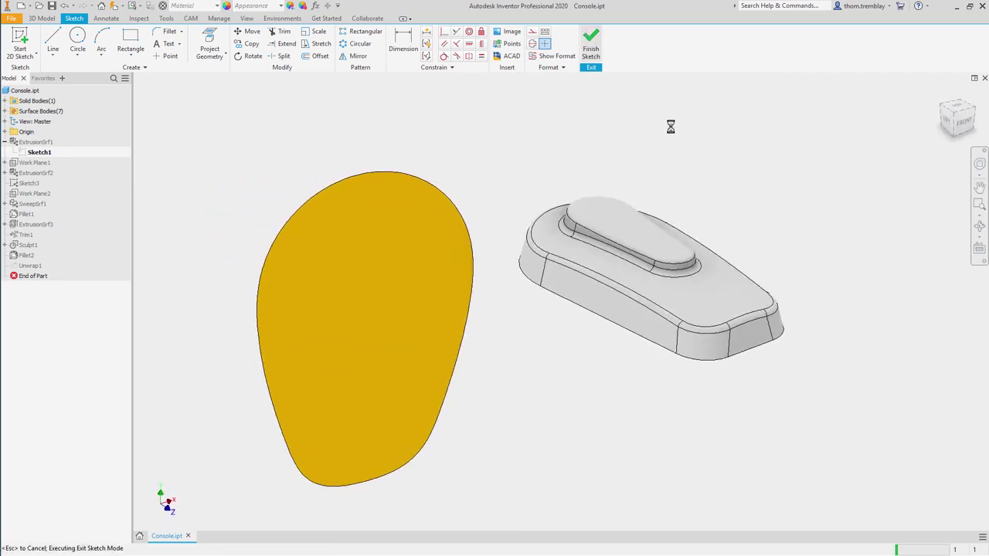